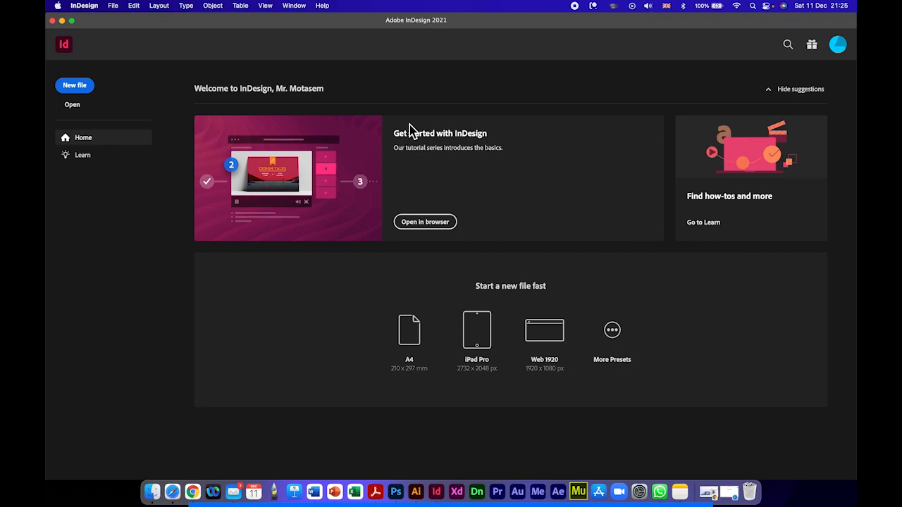
Open the Get Started with InDesign tutorial in the browser, skim its lessons, and minimize the browser window
left_click(425, 221)
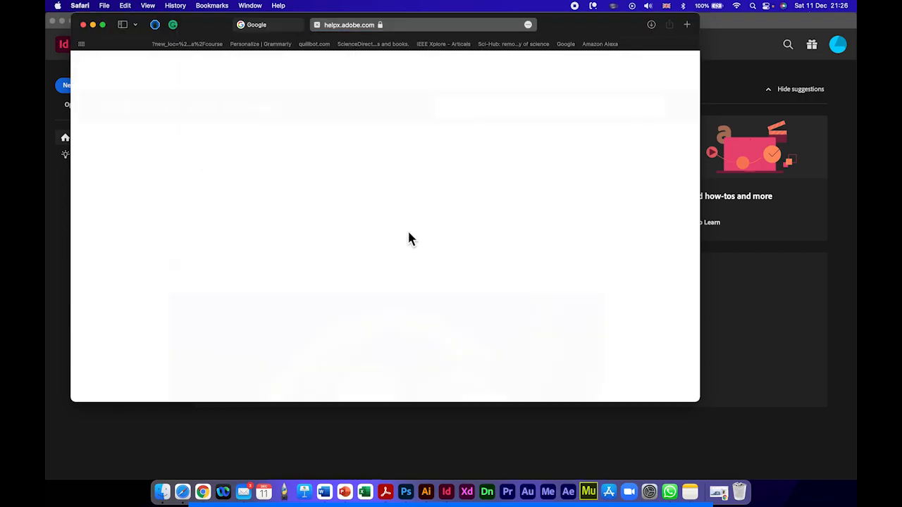
scroll(405, 235, "down", 8)
scroll(403, 240, "down", 10)
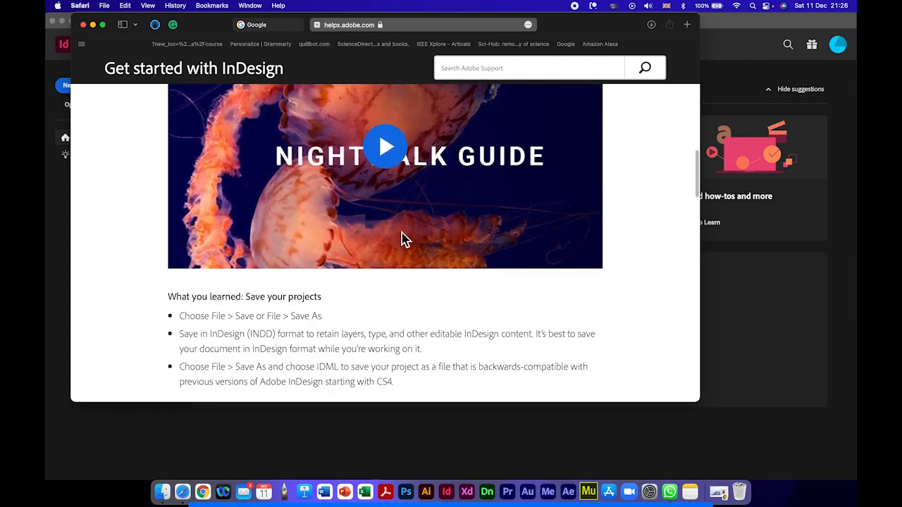
scroll(405, 243, "down", 10)
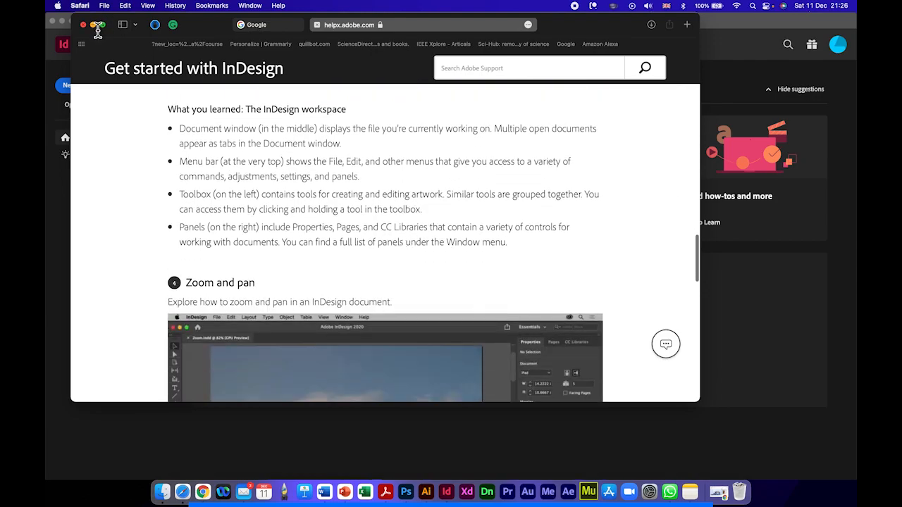
scroll(227, 183, "down", 2)
scroll(227, 183, "down", 3)
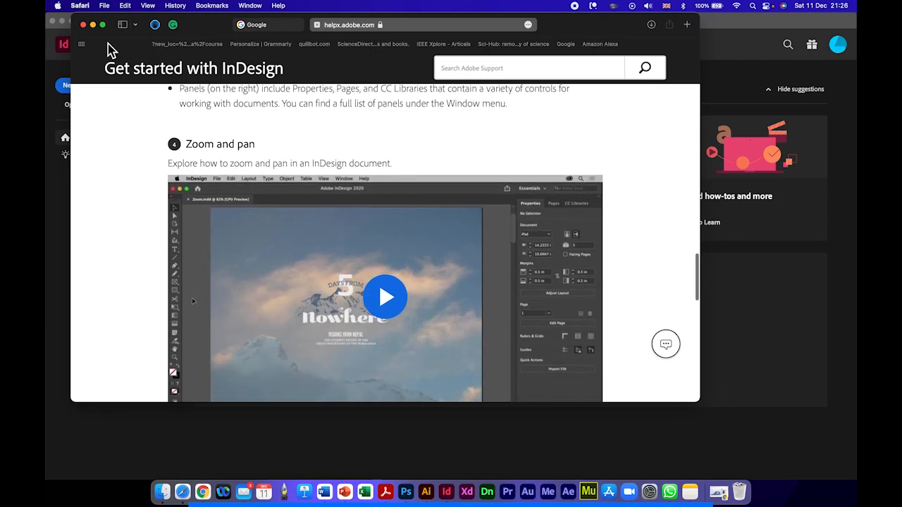
left_click(93, 25)
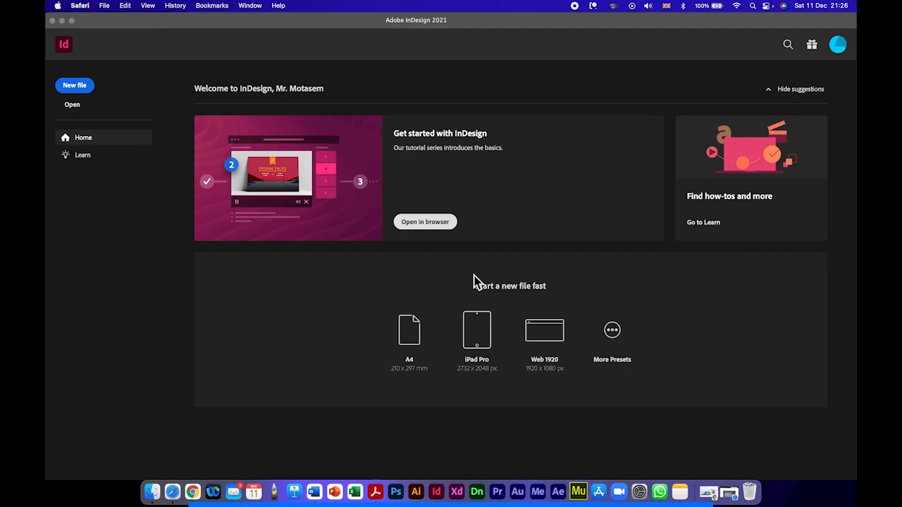
left_click(80, 91)
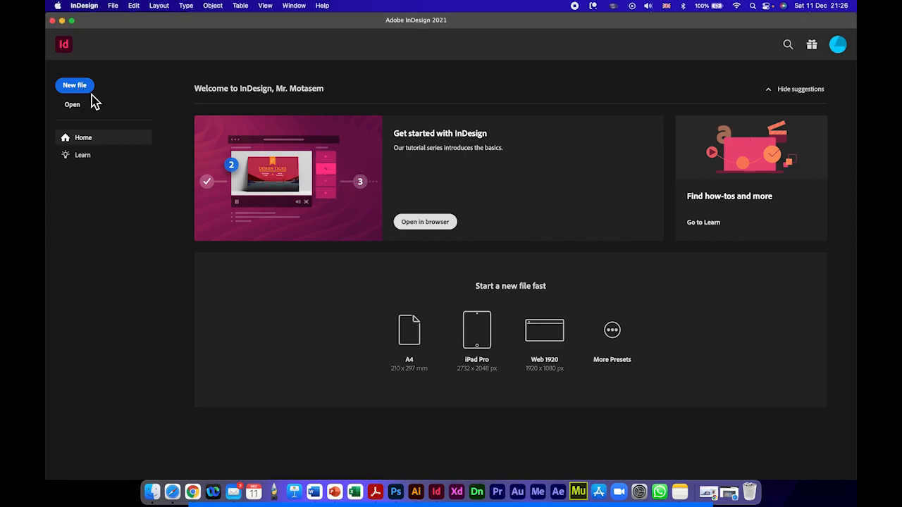
left_click(82, 89)
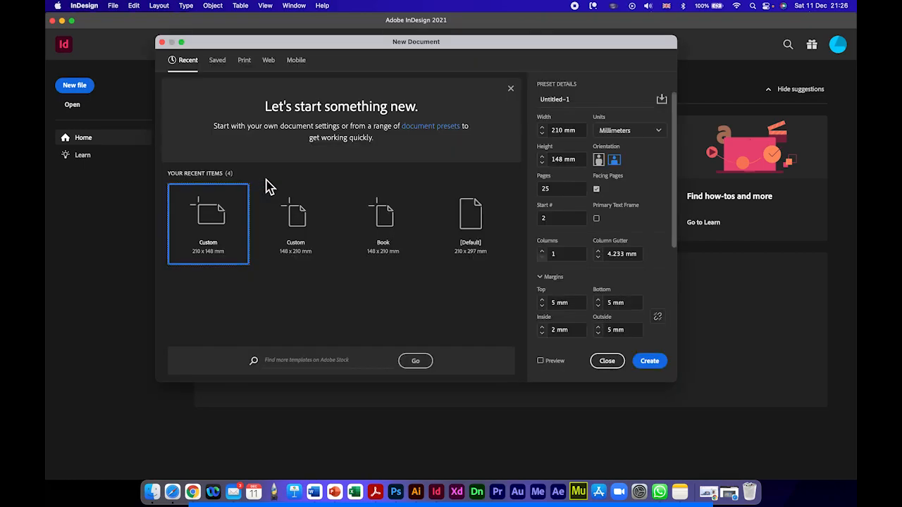
left_click(161, 42)
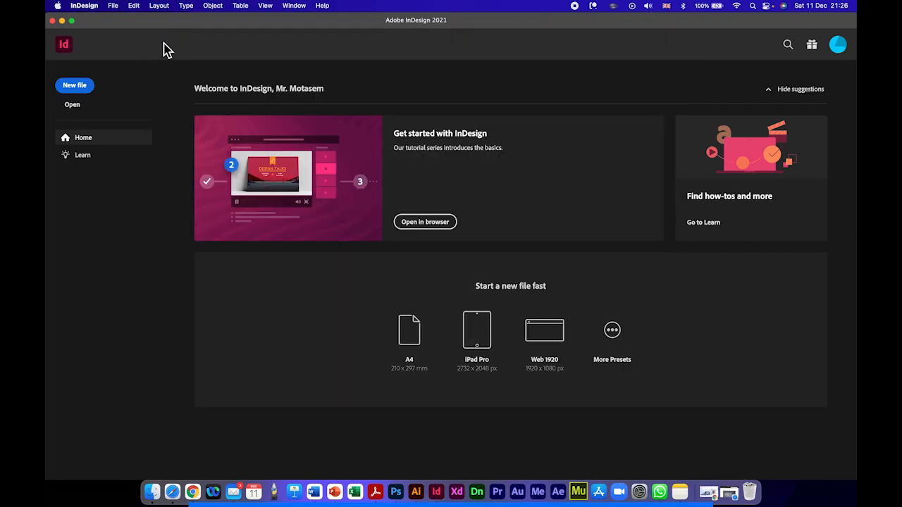
left_click(114, 6)
mouse_move(117, 21)
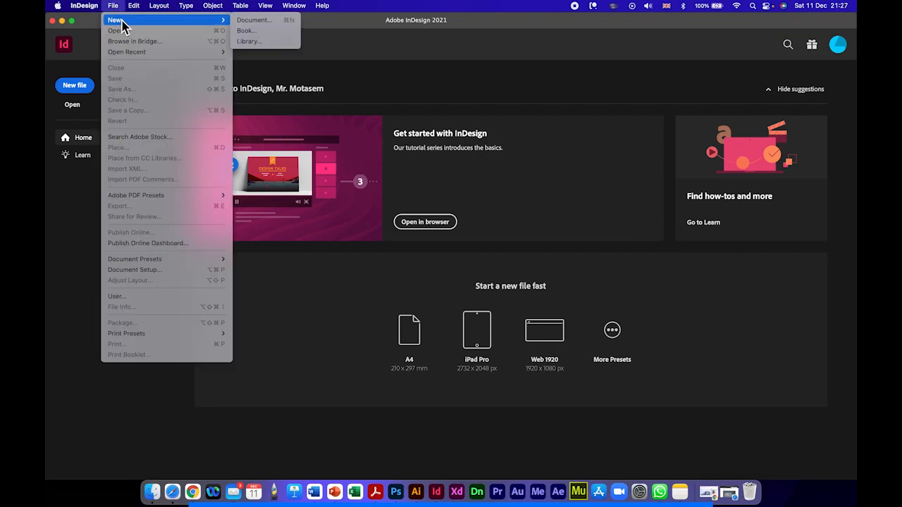
left_click(277, 23)
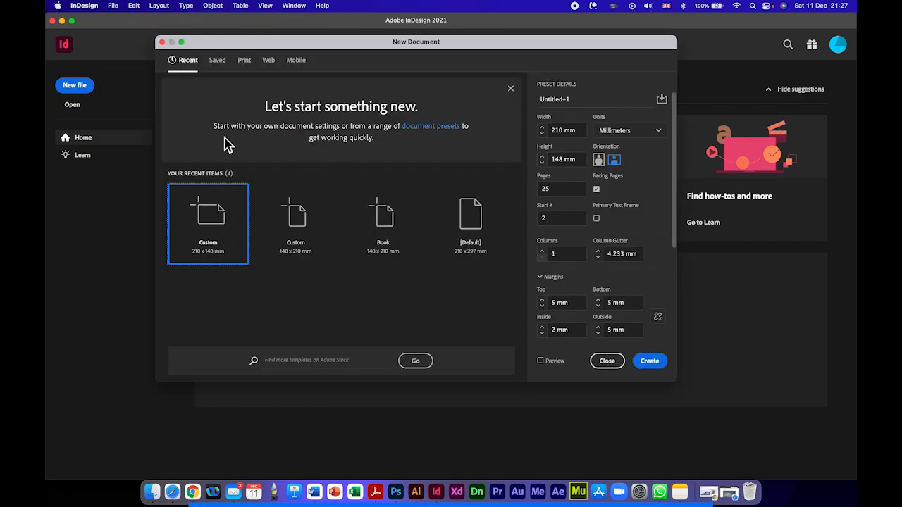
left_click(605, 360)
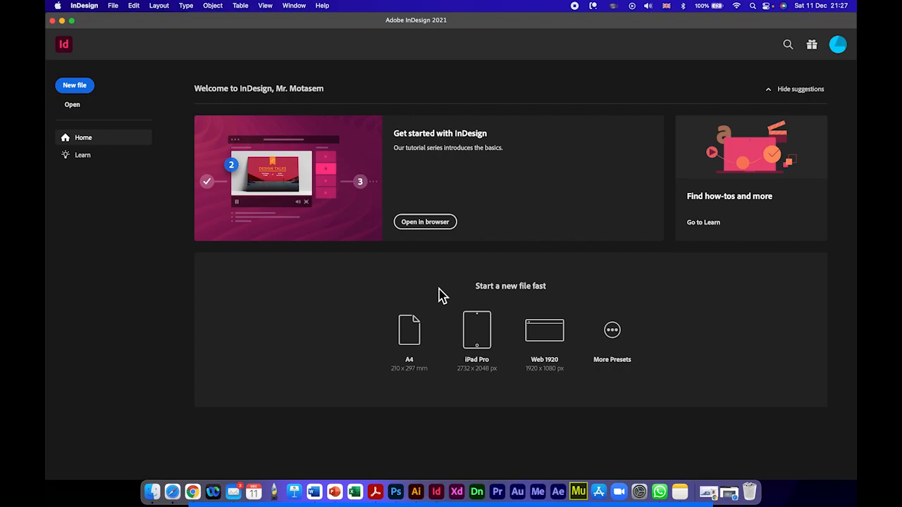
Start a new document and review the saved presets and the full set of print presets and templates
key("super+n")
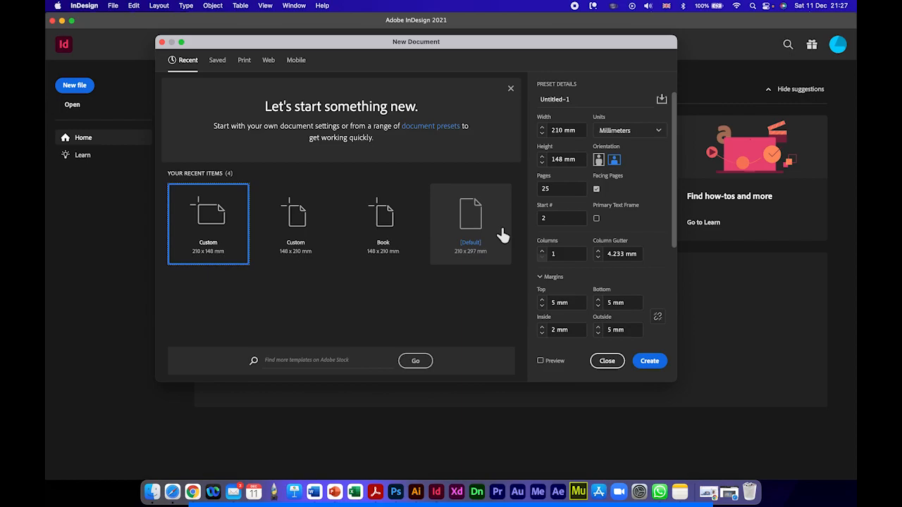
left_click(219, 62)
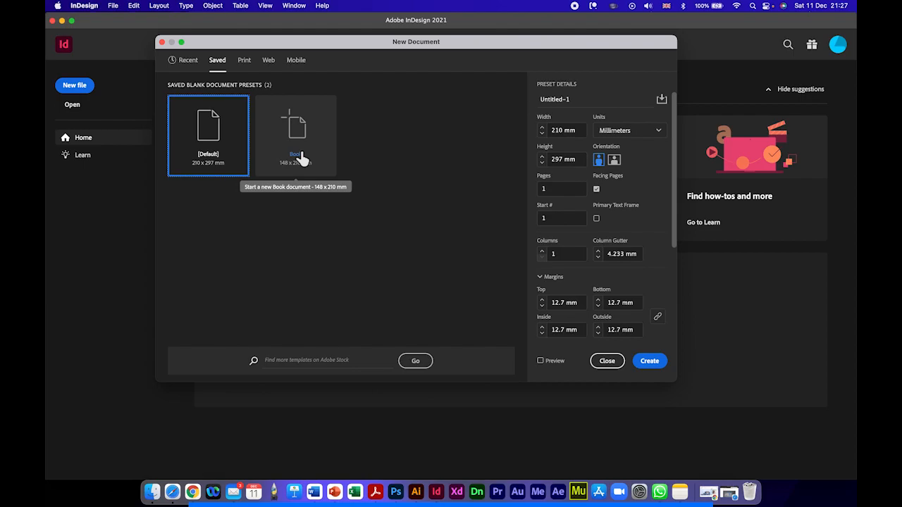
left_click(245, 62)
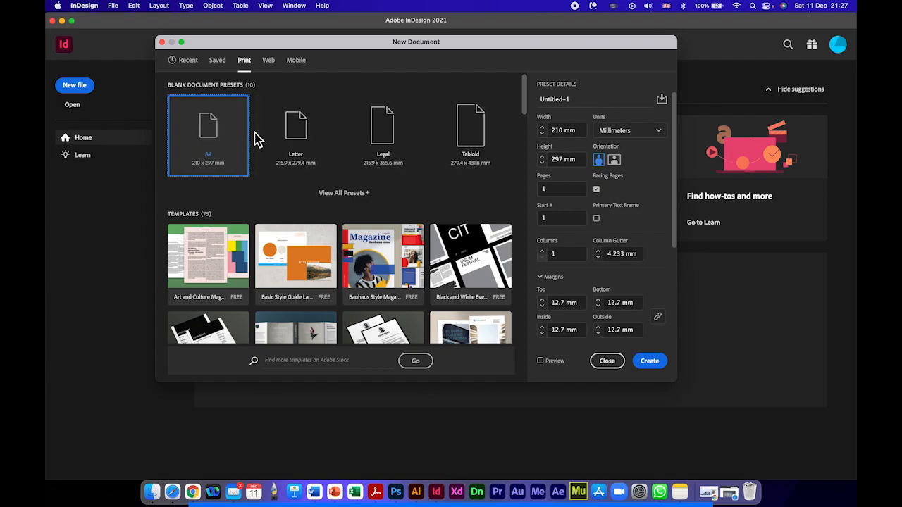
left_click(347, 199)
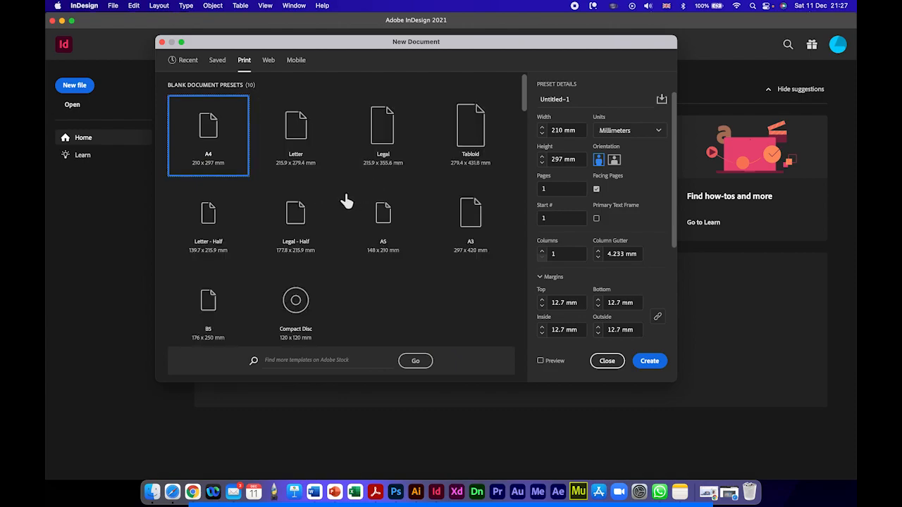
scroll(363, 261, "down", 4)
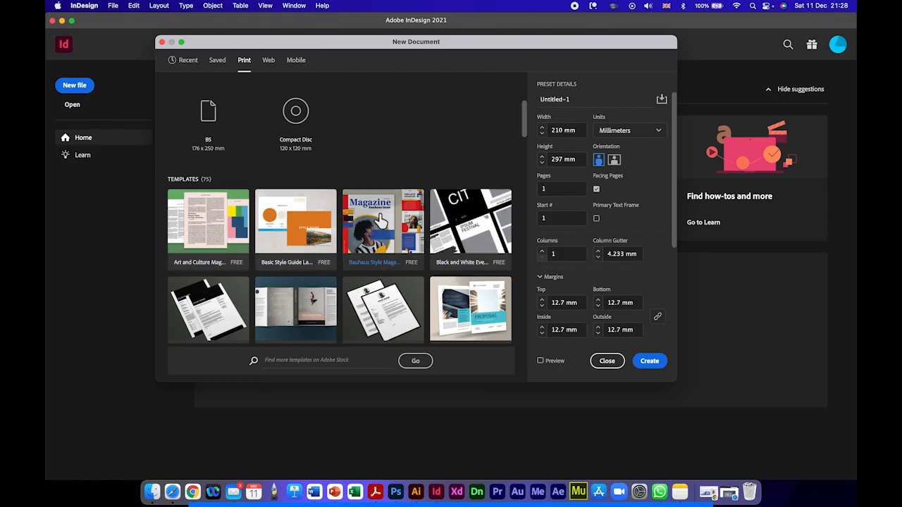
scroll(379, 221, "down", 3)
scroll(243, 189, "down", 3)
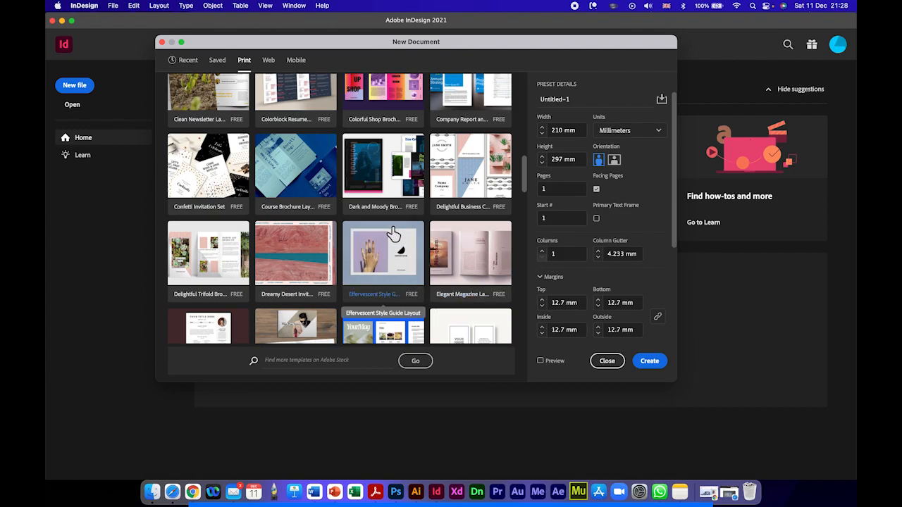
scroll(398, 235, "up", 10)
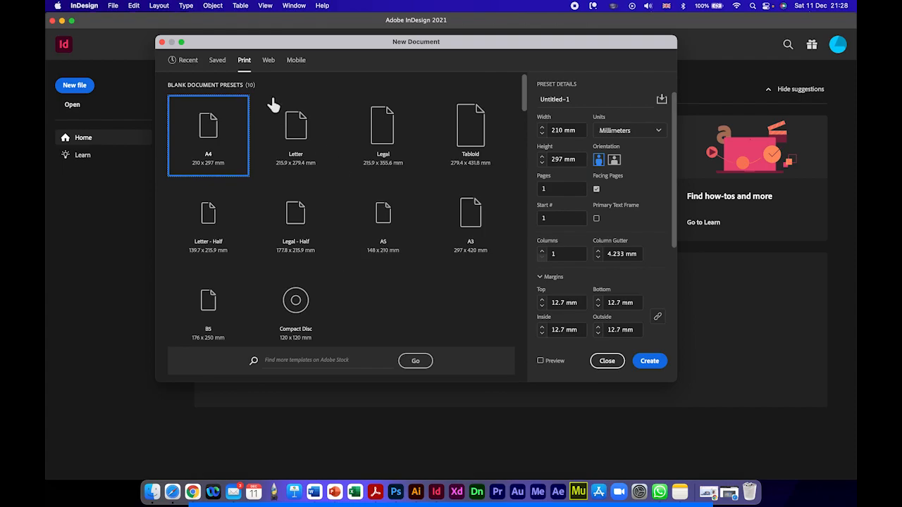
Review the blank document presets and templates offered for web and mobile documents
left_click(269, 70)
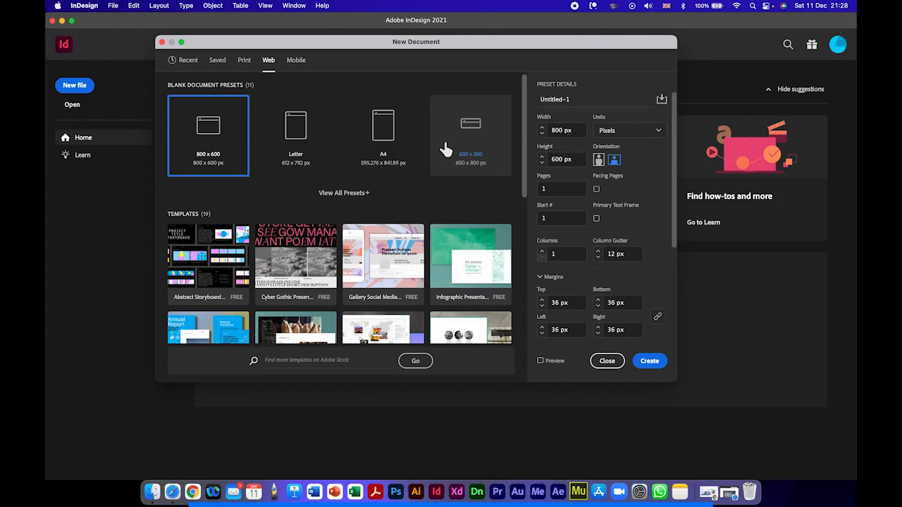
scroll(446, 148, "down", 5)
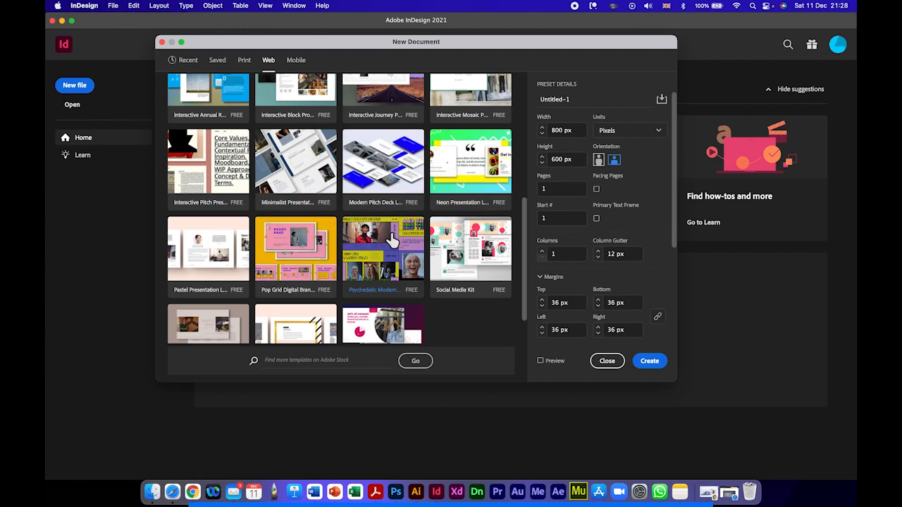
scroll(391, 241, "down", 1)
scroll(391, 241, "up", 6)
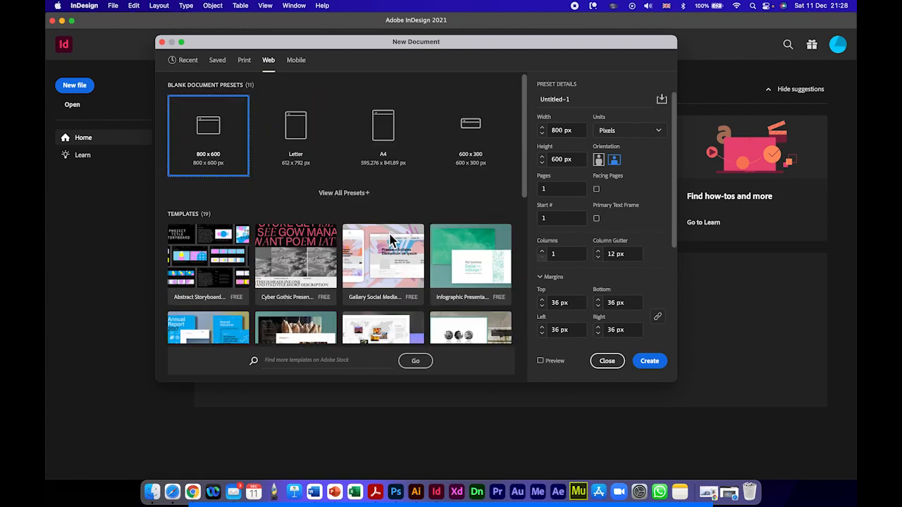
left_click(296, 61)
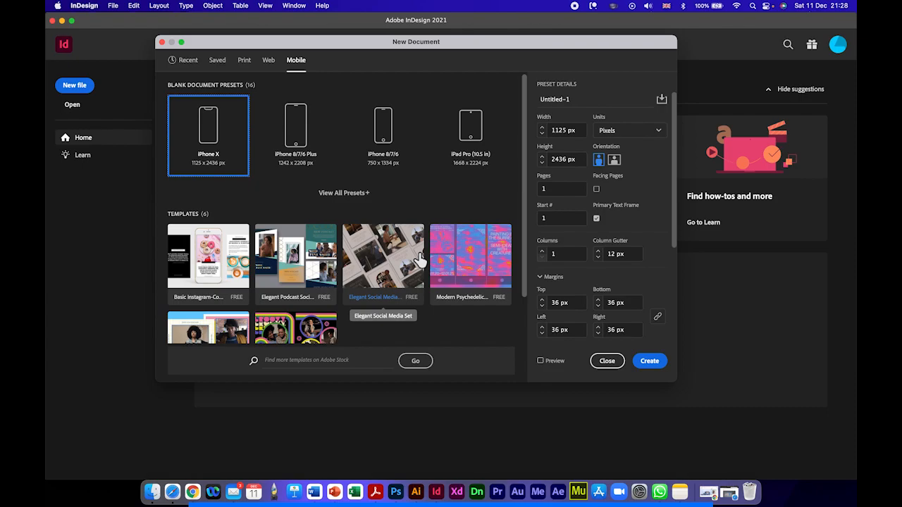
Choose the A5 print preset for the new document with the live preview turned on
left_click(248, 67)
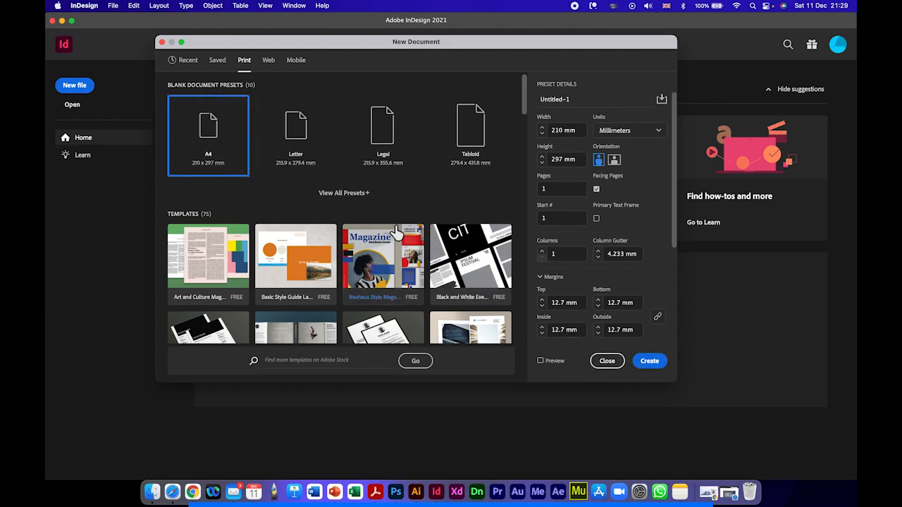
left_click(346, 195)
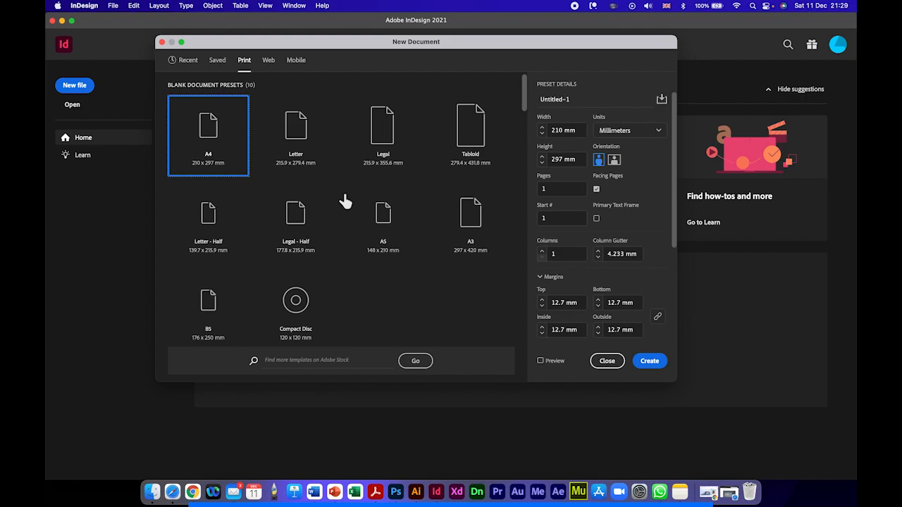
left_click(541, 362)
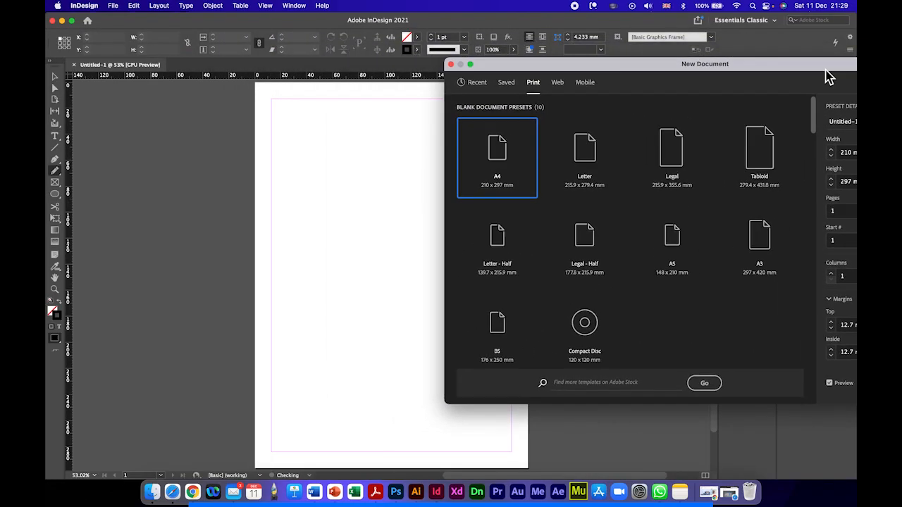
left_click_drag(852, 70, 573, 71)
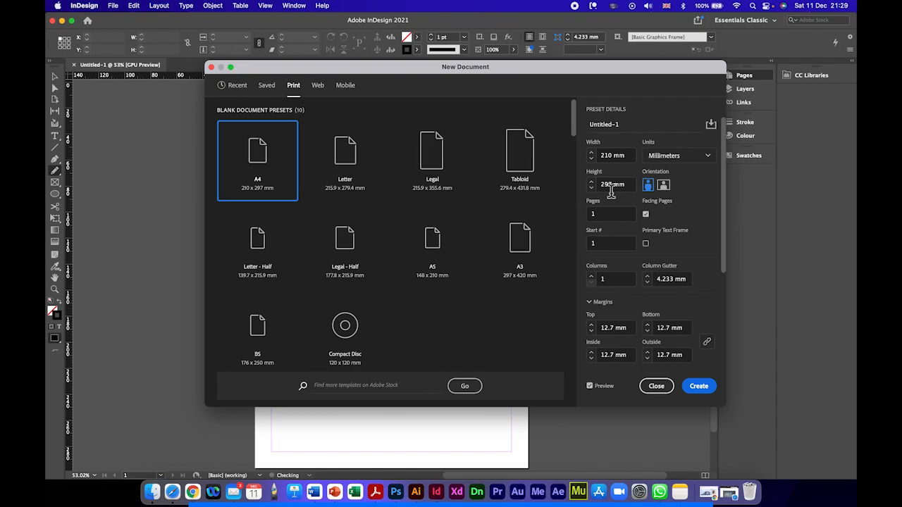
left_click(446, 253)
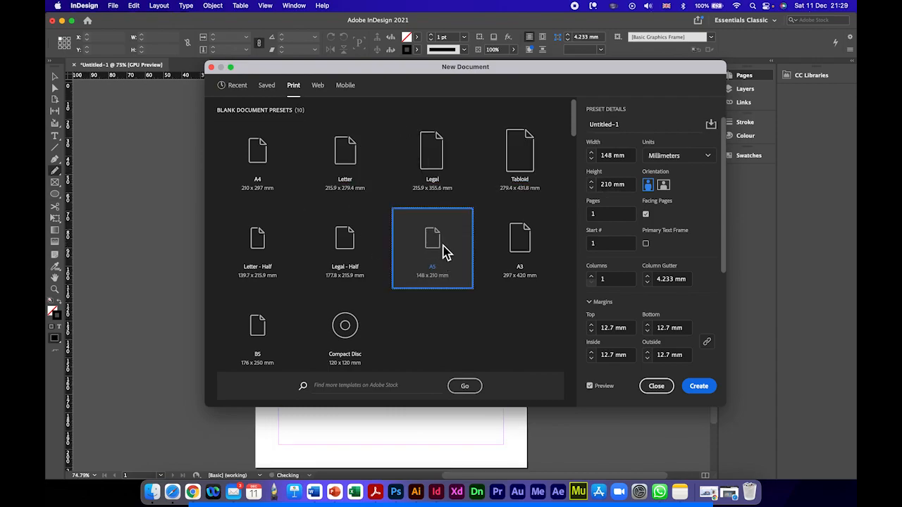
Name the new document "Booklet" and choose Millimeters as its units
left_click_drag(627, 129, 588, 128)
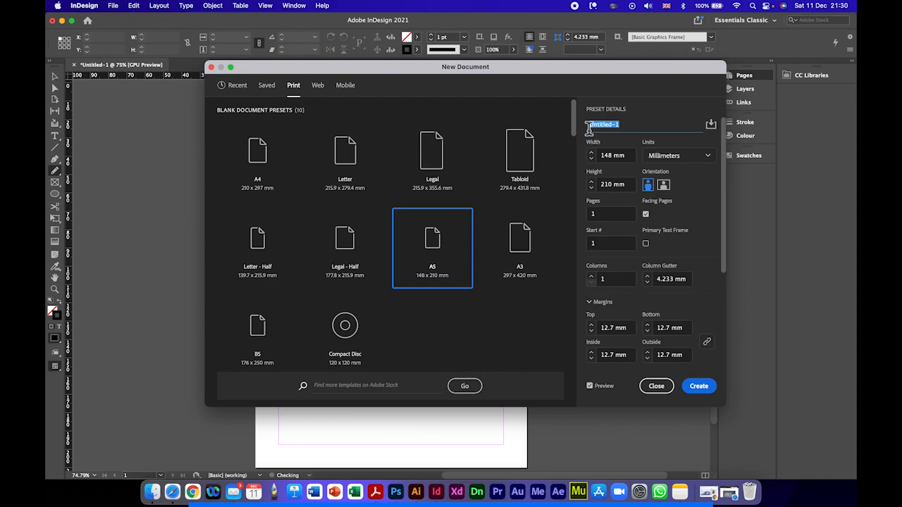
type("Book")
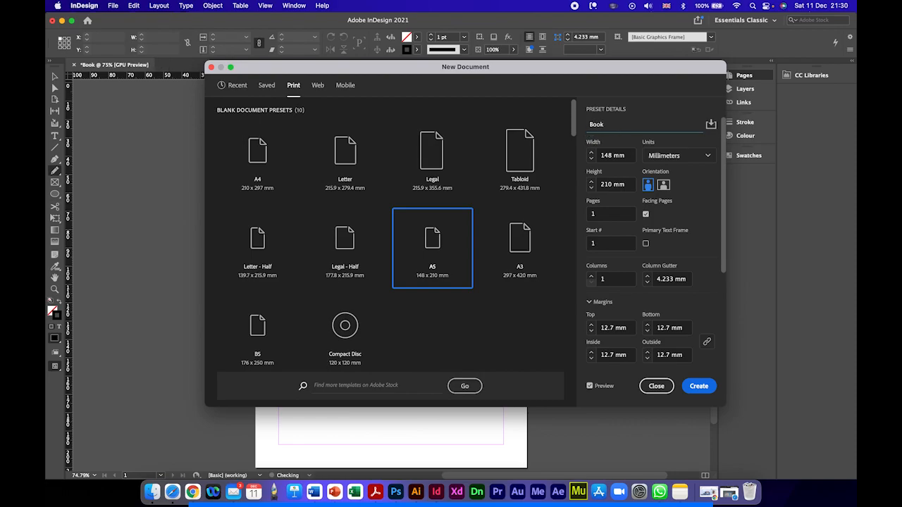
type("let")
left_click(701, 161)
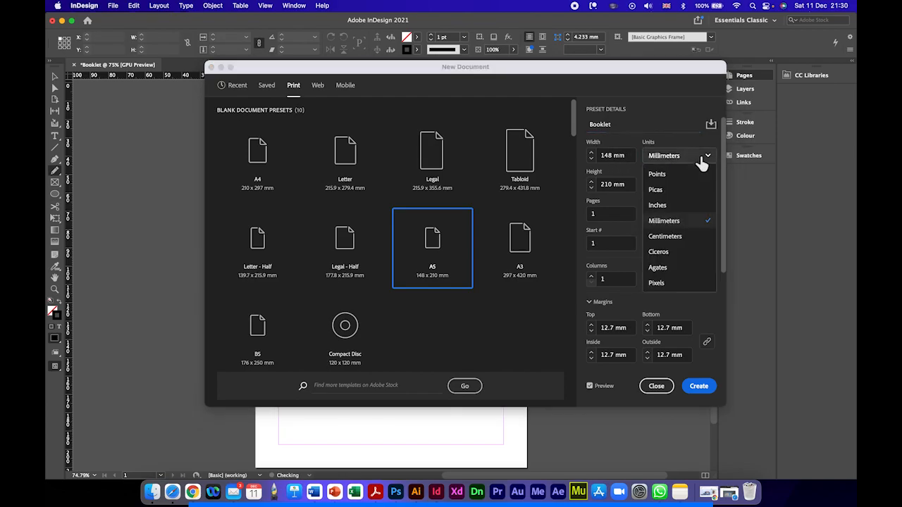
left_click(665, 221)
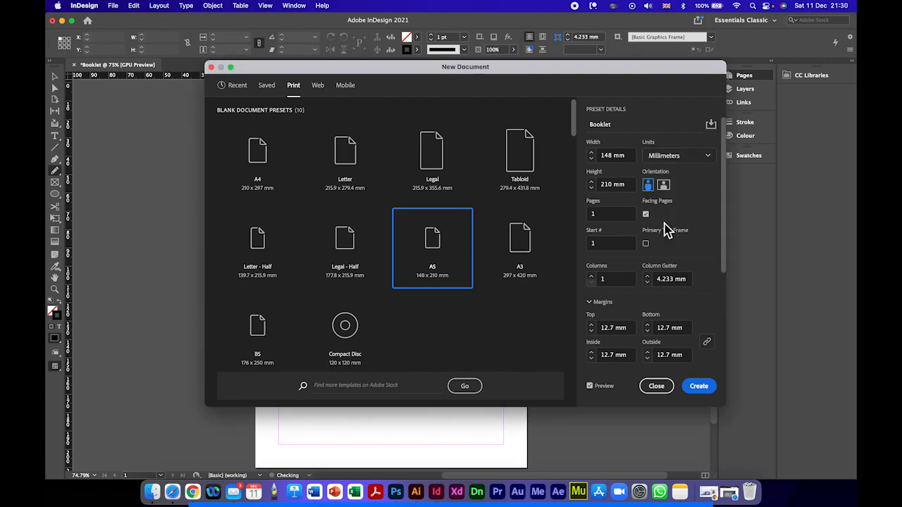
Move the New Document dialog clear of the page preview and try landscape orientation before returning to portrait
left_click_drag(440, 69, 48, 68)
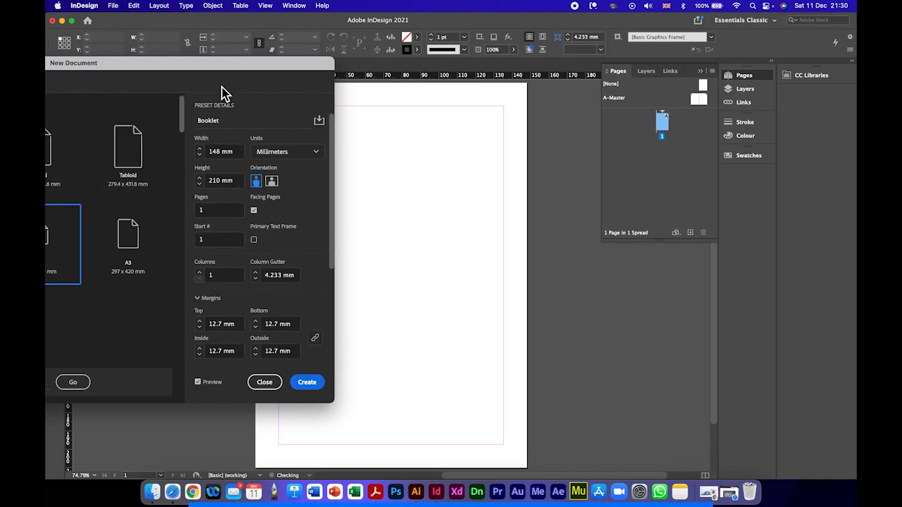
left_click_drag(235, 68, 104, 64)
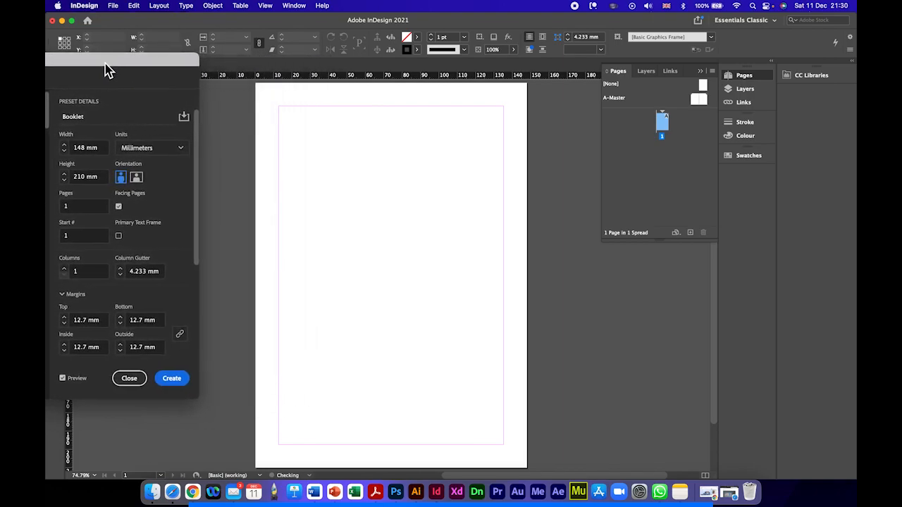
left_click(136, 181)
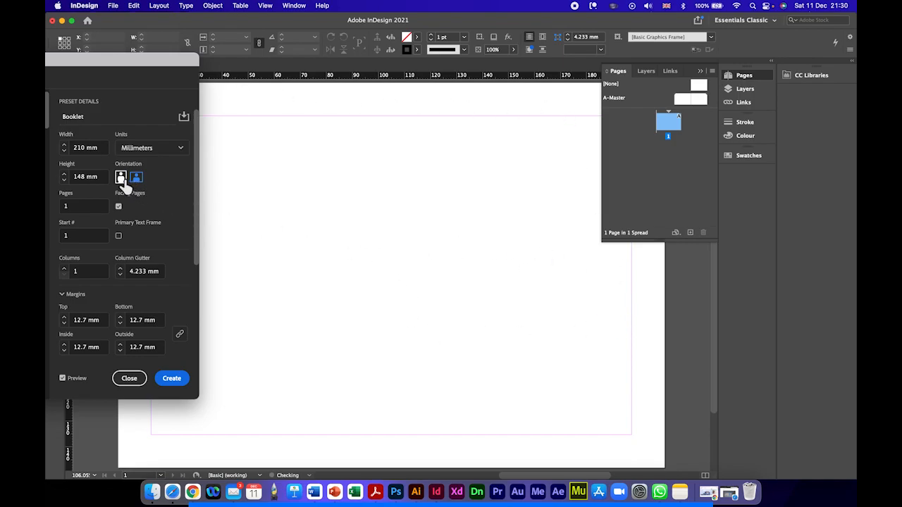
left_click(121, 178)
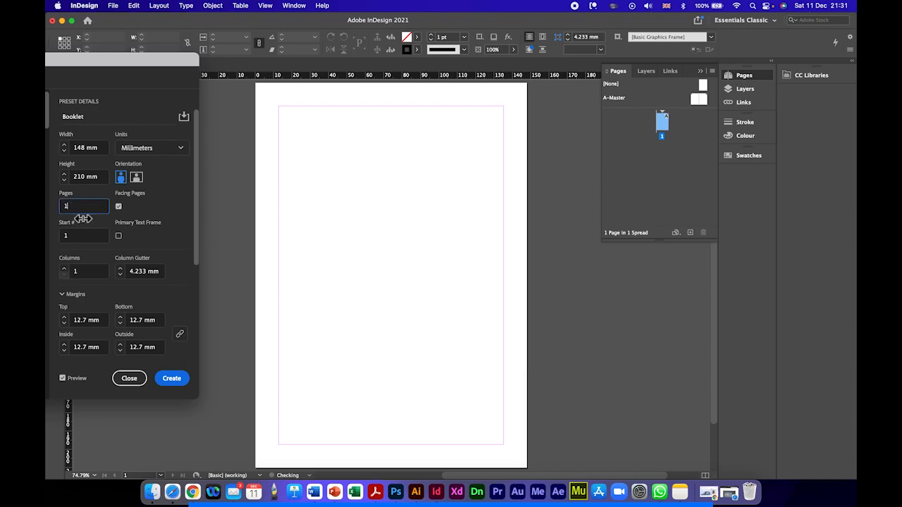
Set the new document to 10 facing pages with the page numbering starting at 2
type("0")
left_click(80, 237)
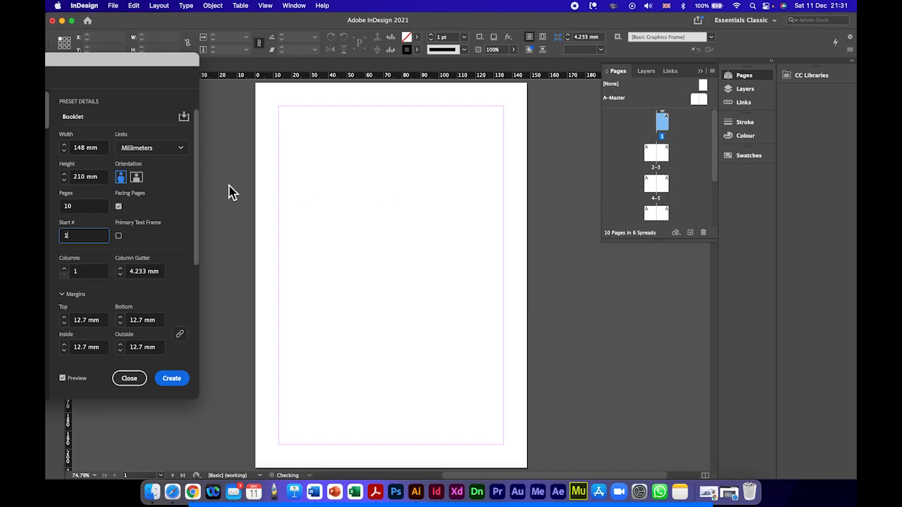
left_click(118, 206)
double_click(66, 236)
type("2")
left_click(103, 206)
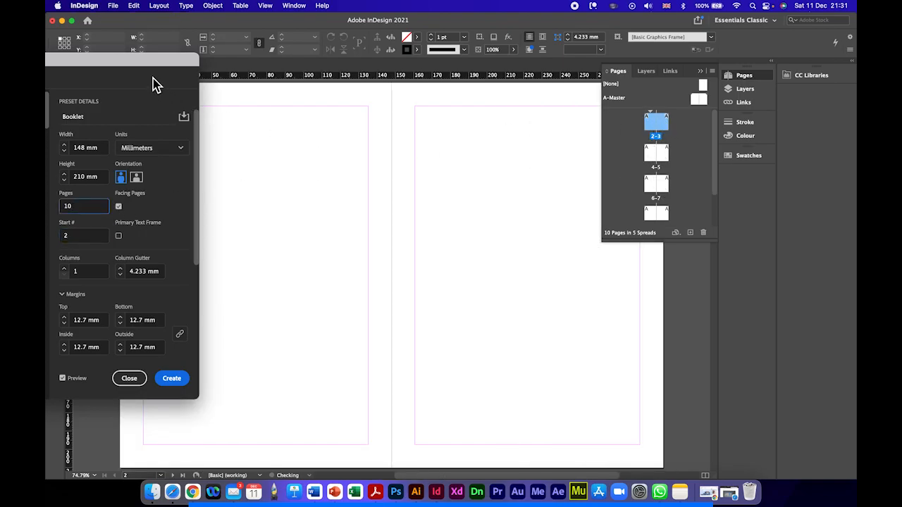
Bring more of the New Document dialog into view and try a three-column layout before returning to a single column
left_click_drag(132, 67, 324, 71)
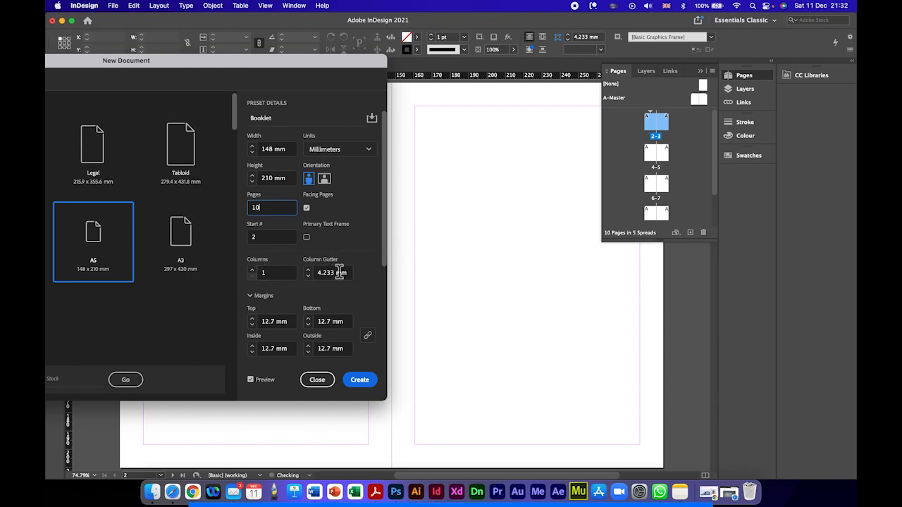
left_click(253, 271)
left_click(253, 271)
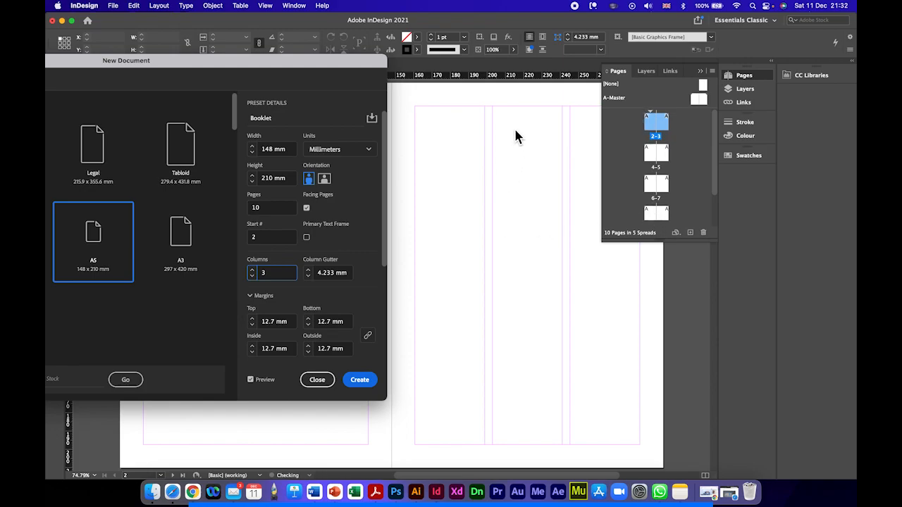
left_click(252, 276)
left_click(253, 277)
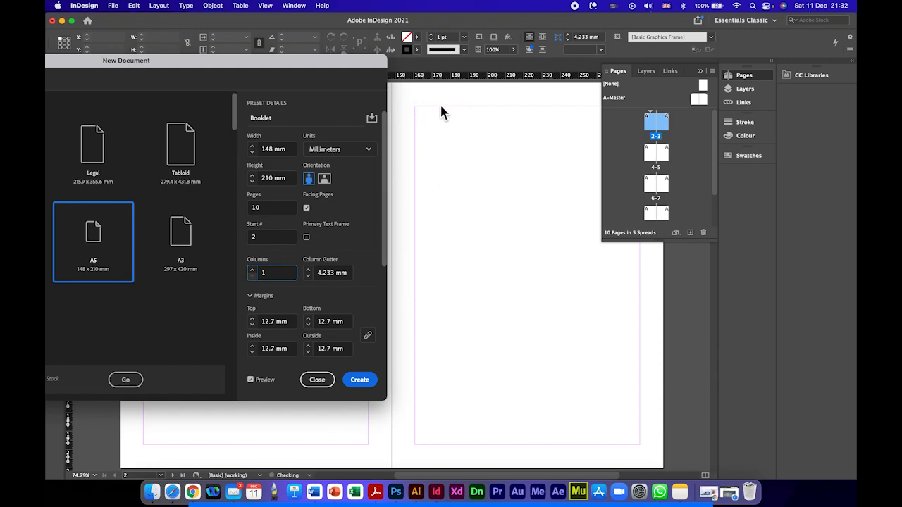
Set the column gutter to 5 mm, previewing it with two columns before returning to one column
left_click(308, 276)
left_click(308, 276)
left_click(293, 275)
left_click(252, 270)
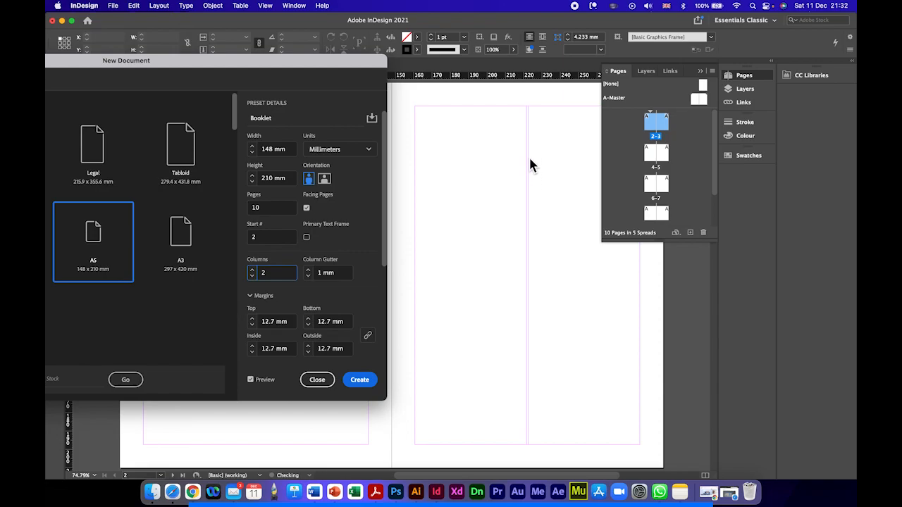
left_click(310, 271)
left_click(312, 274)
left_click(312, 274)
left_click(313, 275)
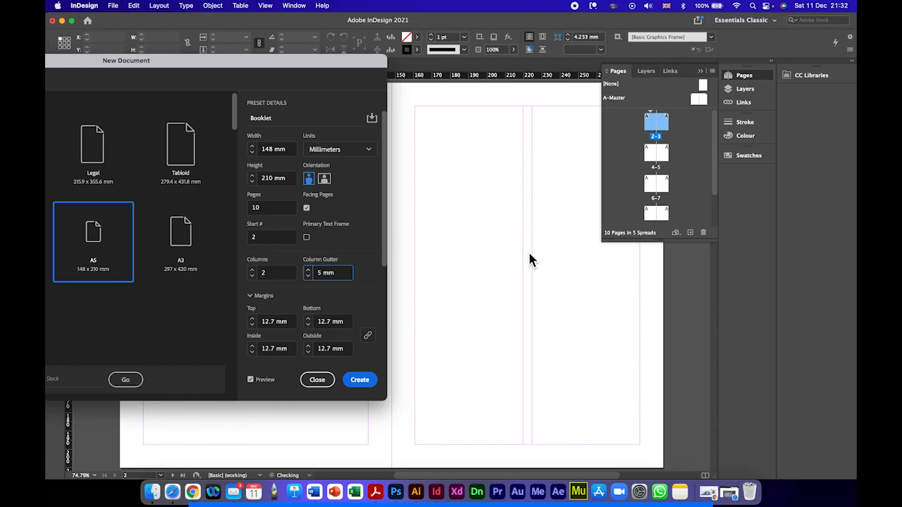
left_click(253, 276)
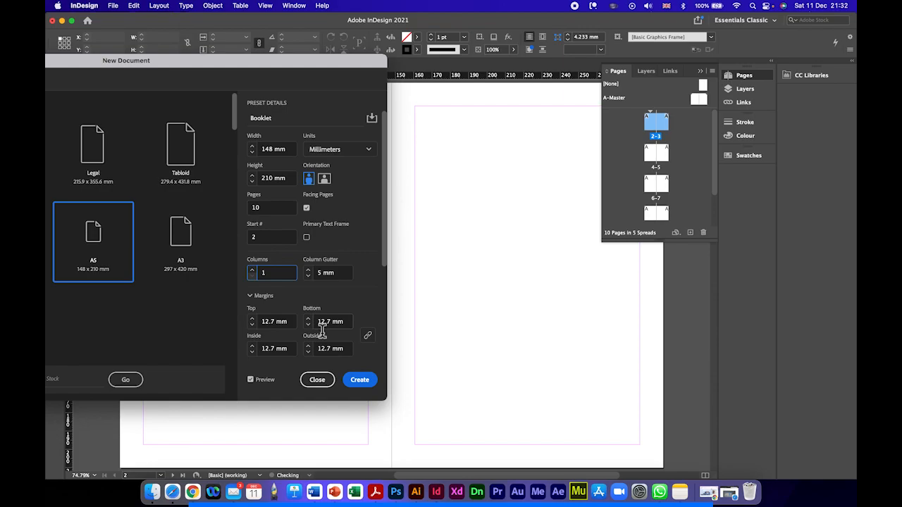
Collapse the bleed and slug settings and set all four linked page margins to 5 mm
scroll(321, 332, "down", 5)
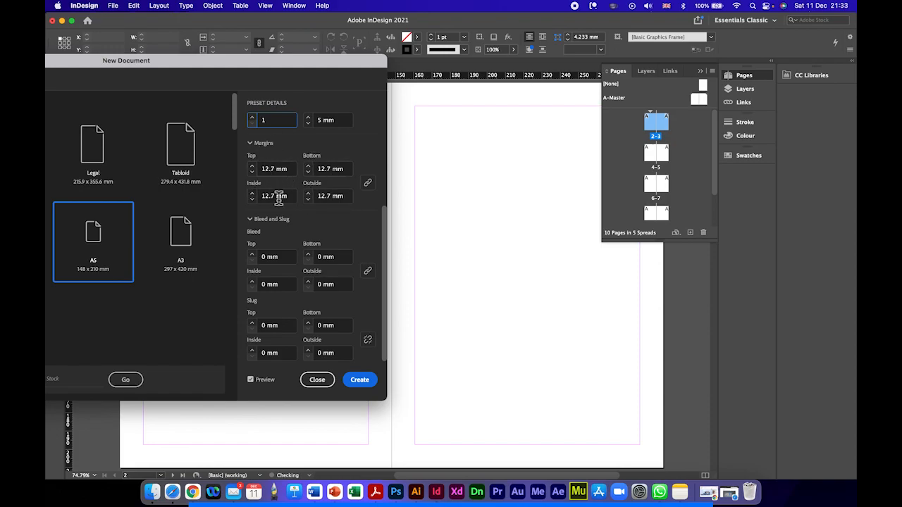
left_click(255, 223)
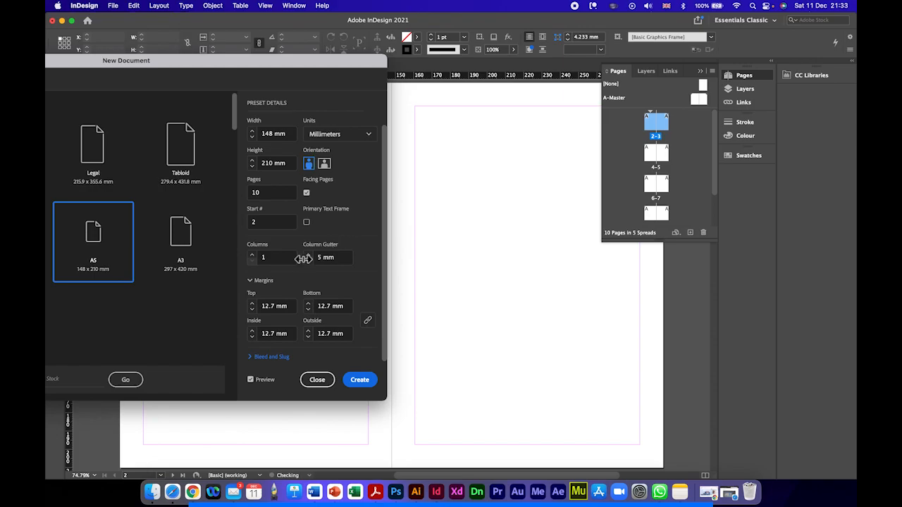
left_click(252, 309)
left_click(253, 311)
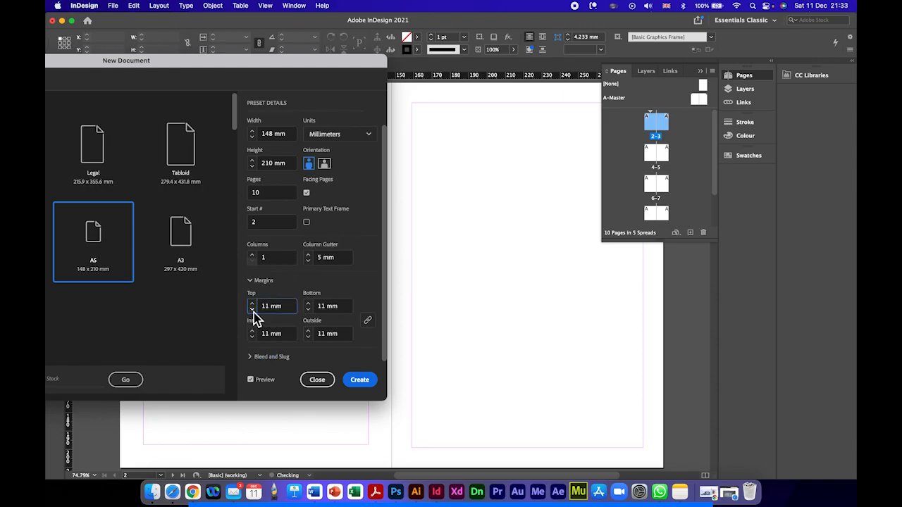
left_click(253, 311)
left_click(253, 311)
left_click(253, 311)
left_click(253, 310)
left_click(253, 311)
left_click(253, 311)
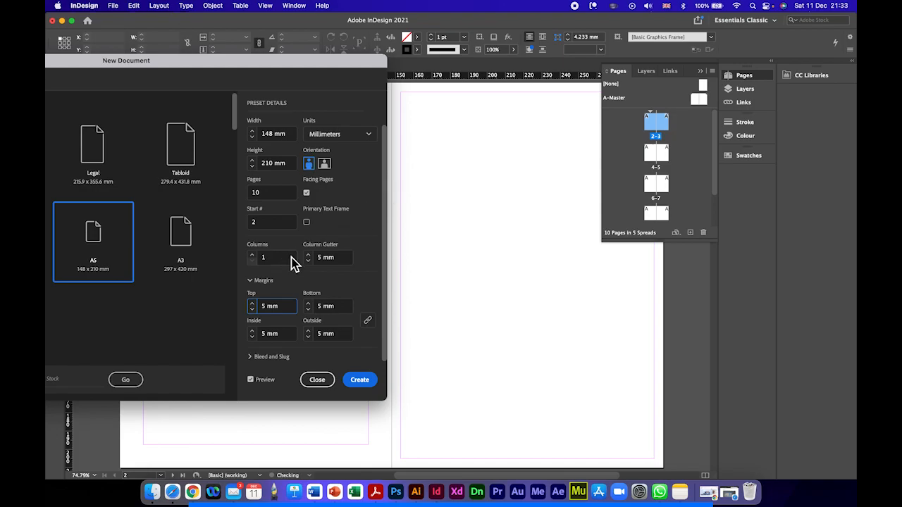
Bring the whole New Document dialog into view and save the current settings as a document preset named "My Booklet"
left_click_drag(245, 72, 474, 67)
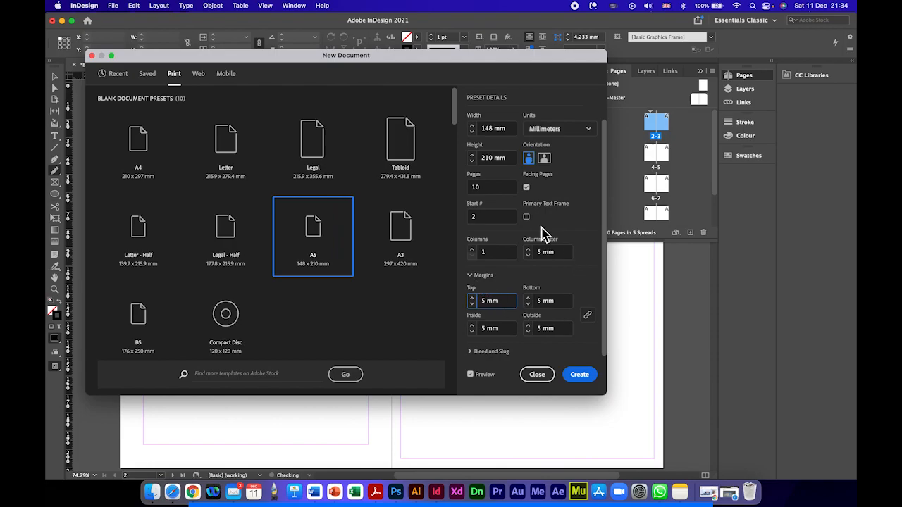
scroll(546, 233, "up", 1)
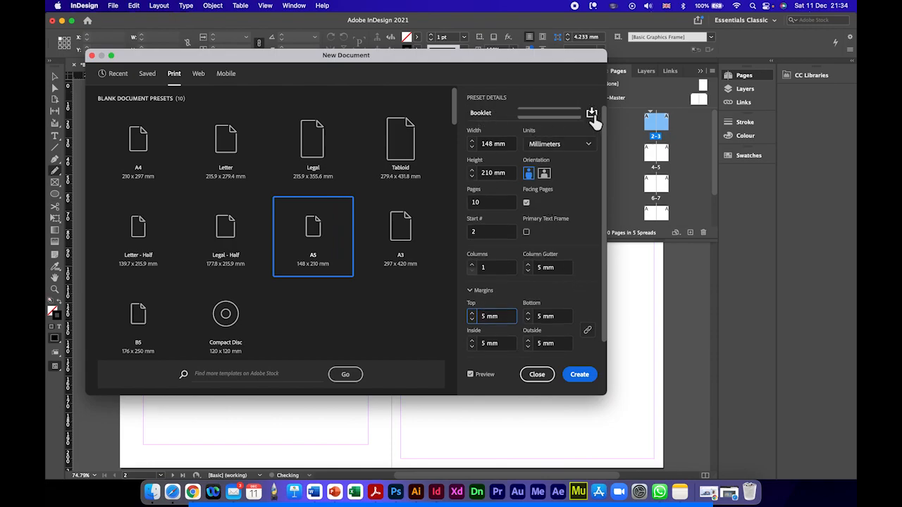
left_click(592, 113)
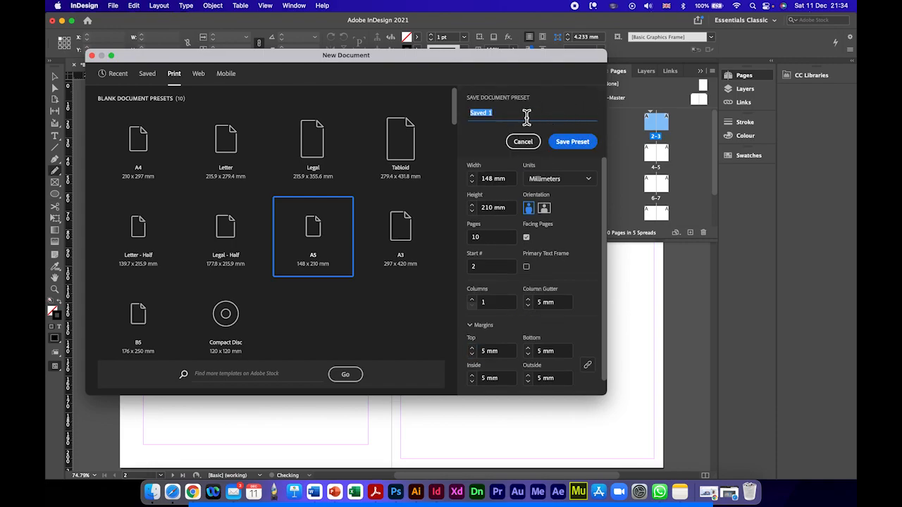
type("My Booklet")
left_click(575, 147)
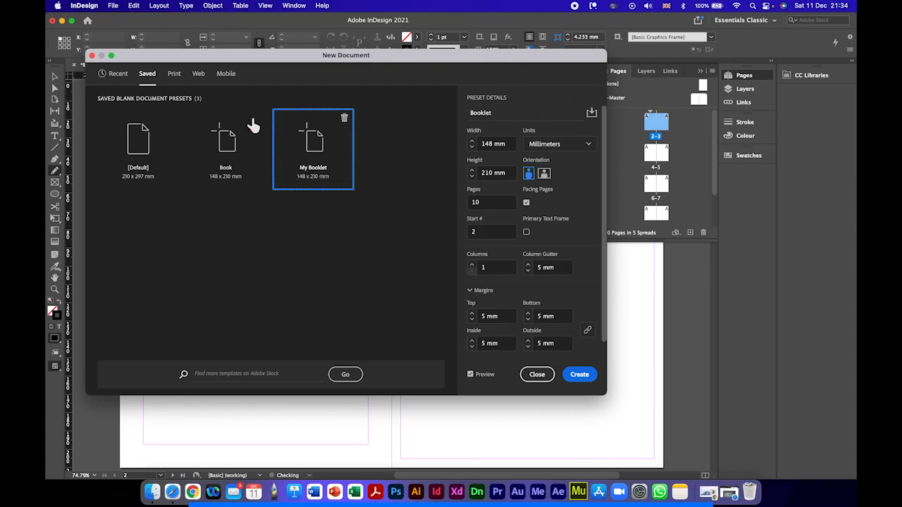
Check the recent items and the saved My Booklet preset, and delete the saved Book preset
left_click(118, 74)
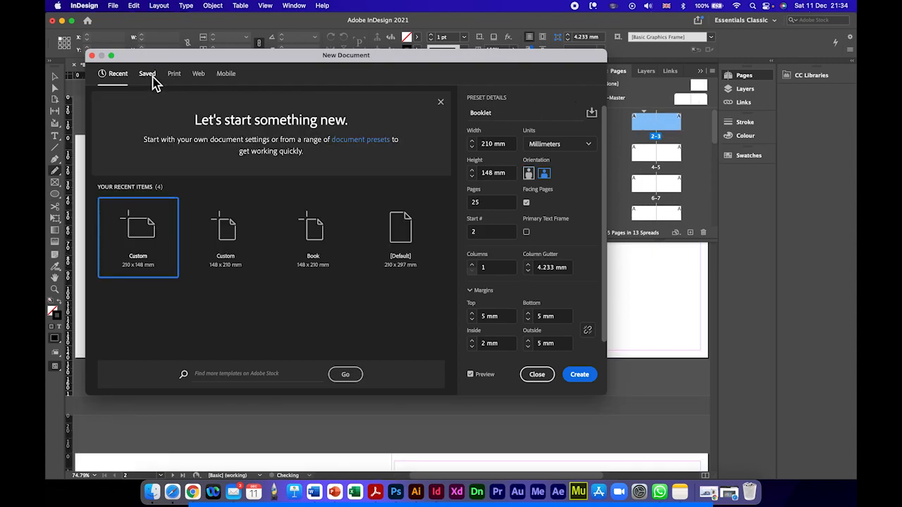
left_click(146, 76)
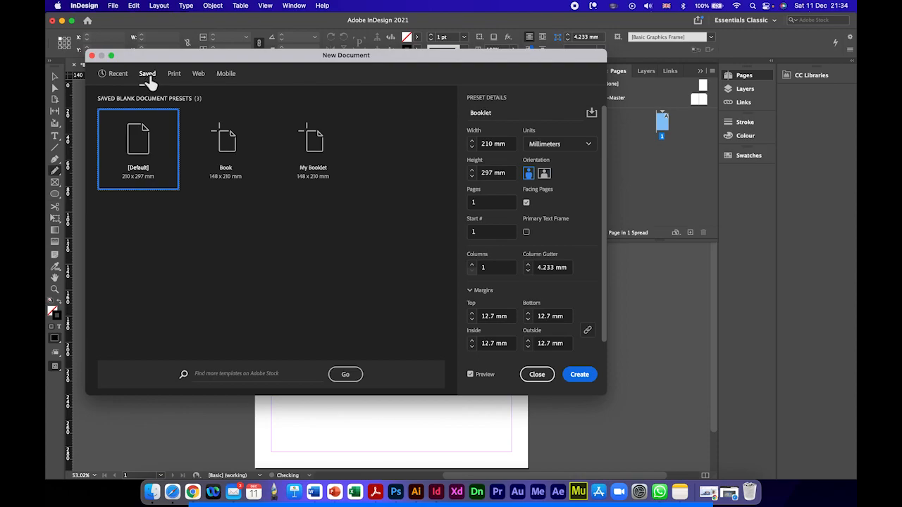
left_click(307, 138)
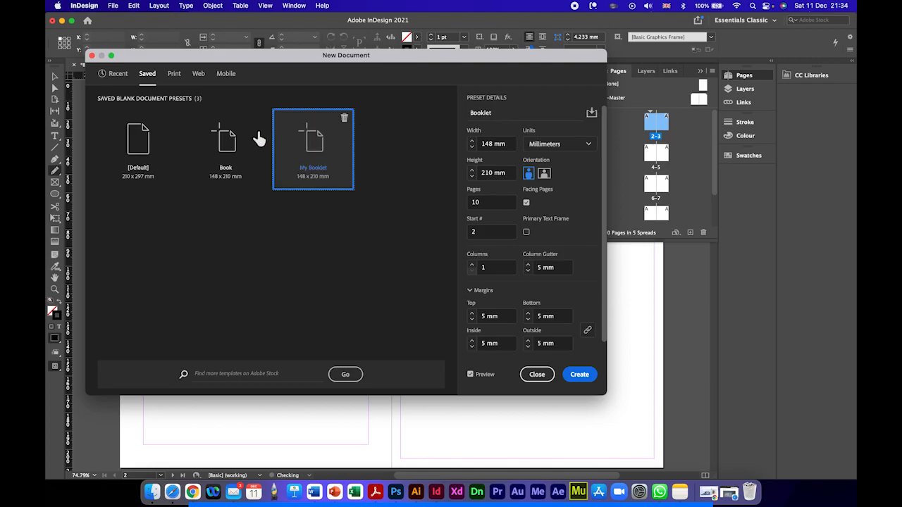
left_click(204, 158)
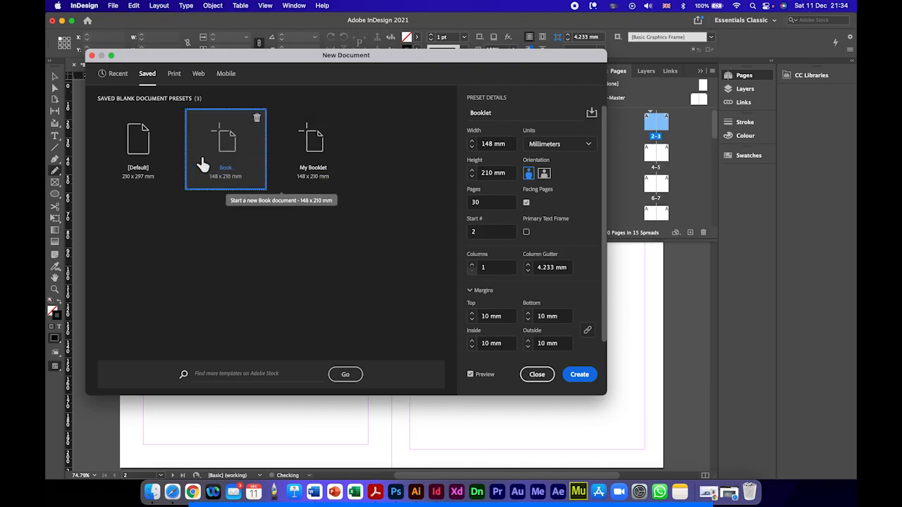
left_click(258, 122)
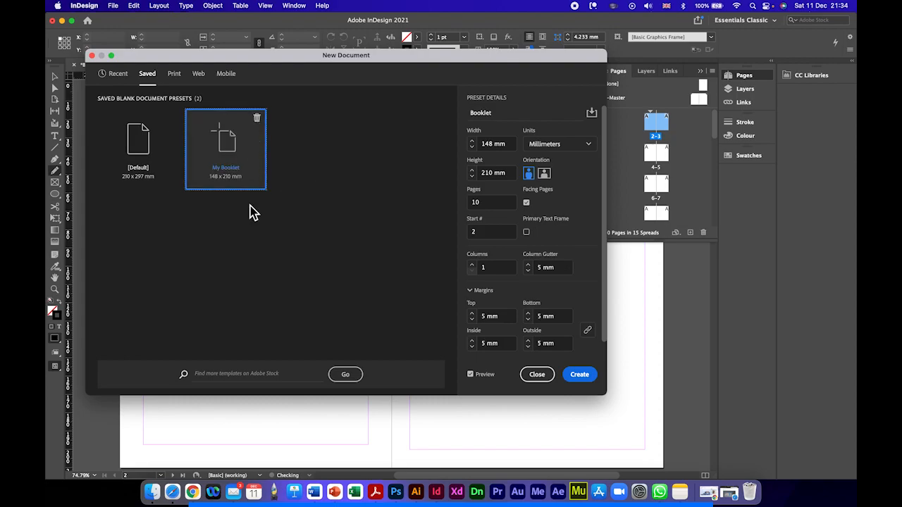